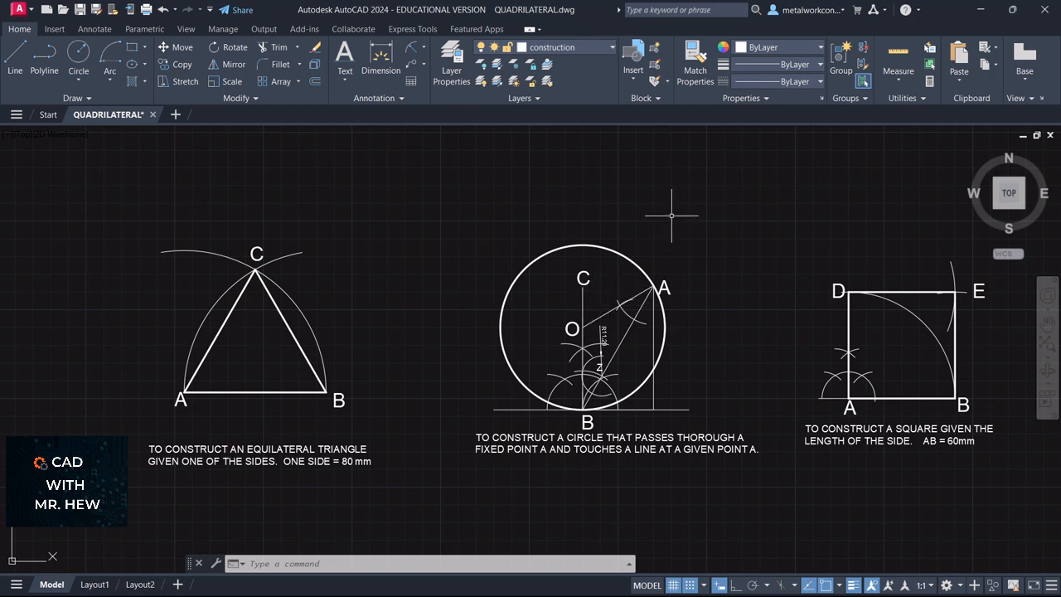
Turn off the current construction layer from the Layer dropdown
left_click(597, 48)
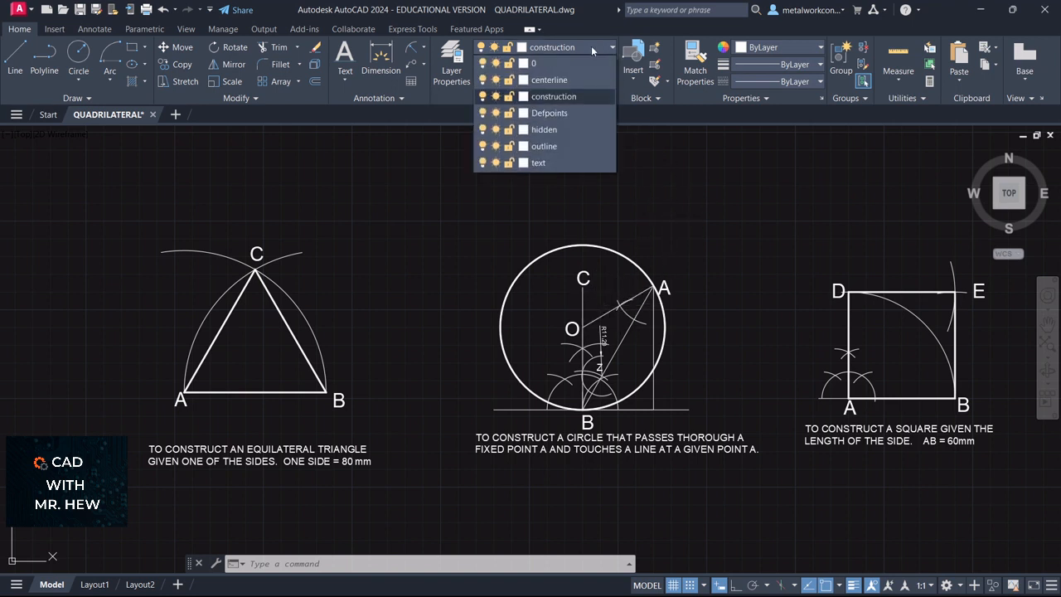
left_click(481, 97)
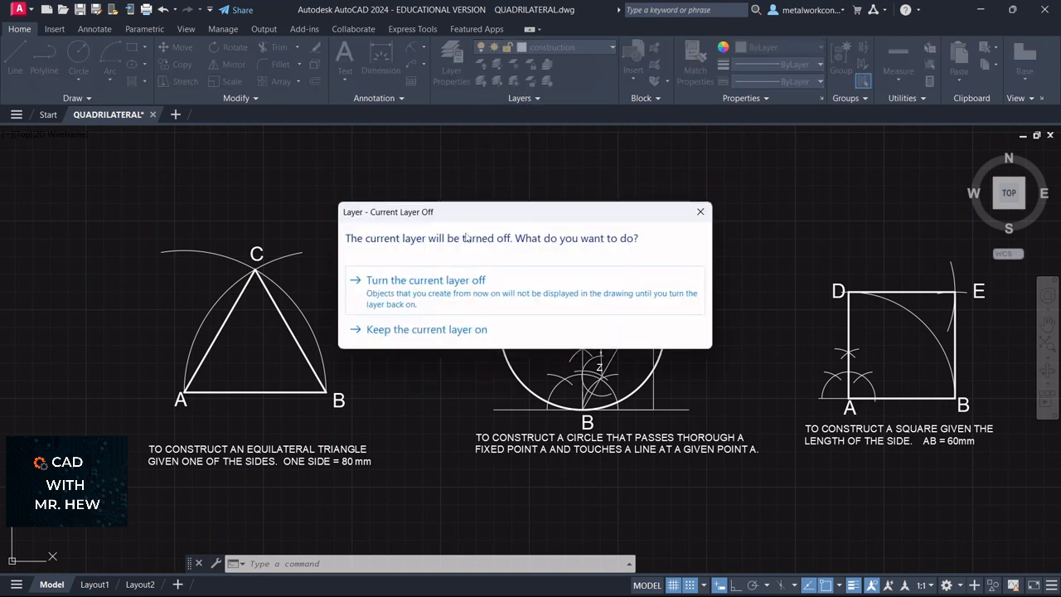
left_click(455, 297)
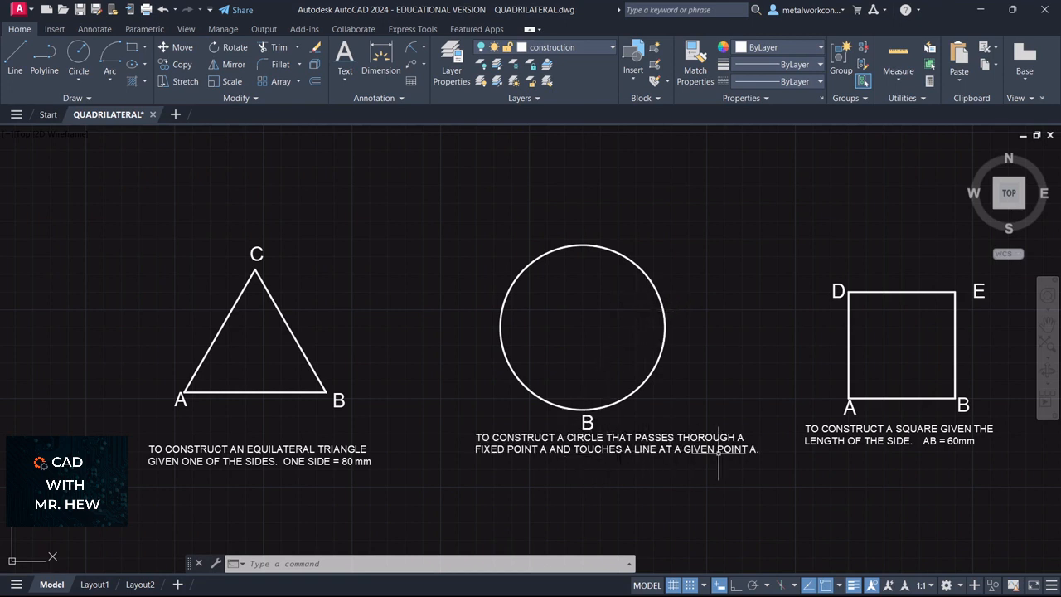
Toggle the text layer off and then back on
left_click(557, 48)
left_click(483, 163)
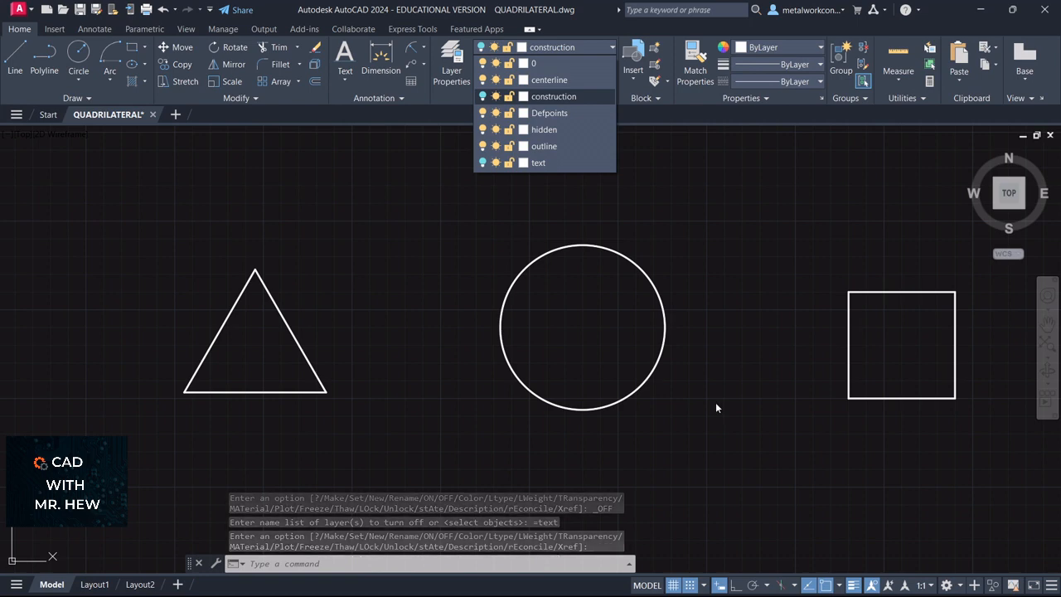
left_click(483, 163)
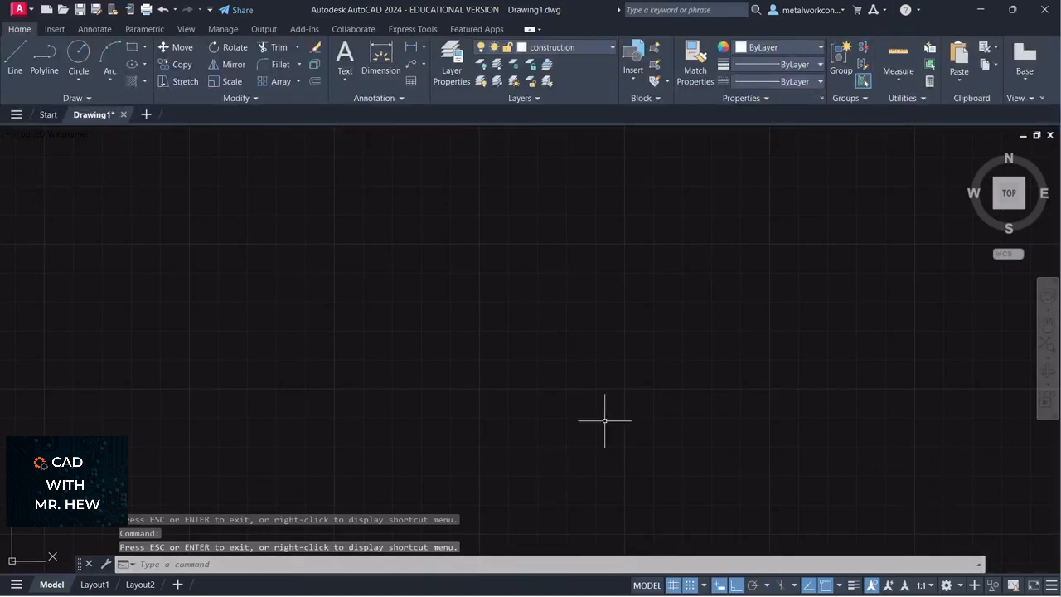
Set the length precision to 0 with UN, then start the GRID command
type("un")
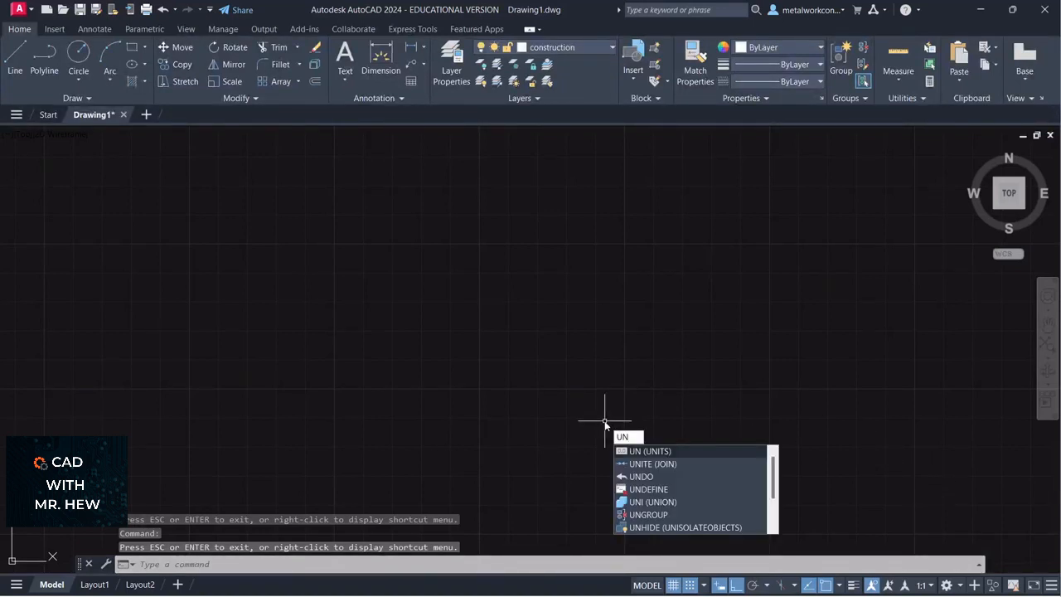
key("Return")
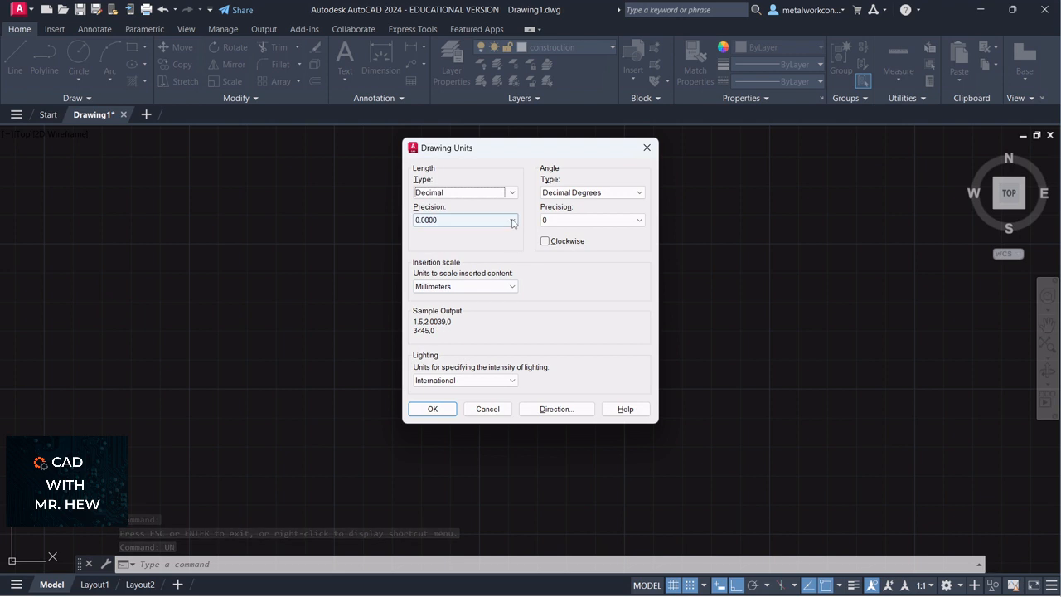
left_click(460, 220)
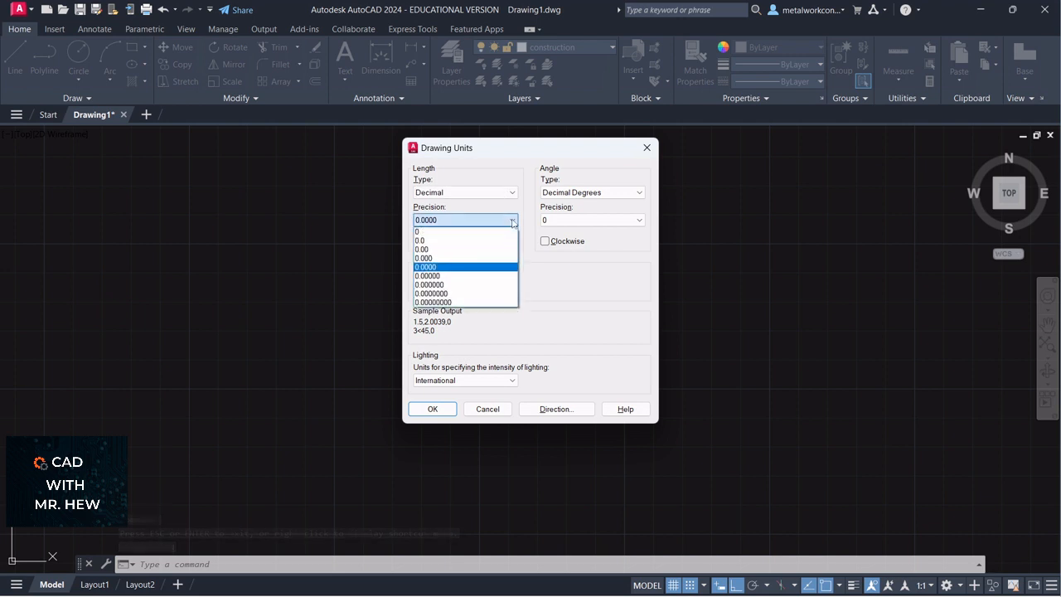
left_click(455, 236)
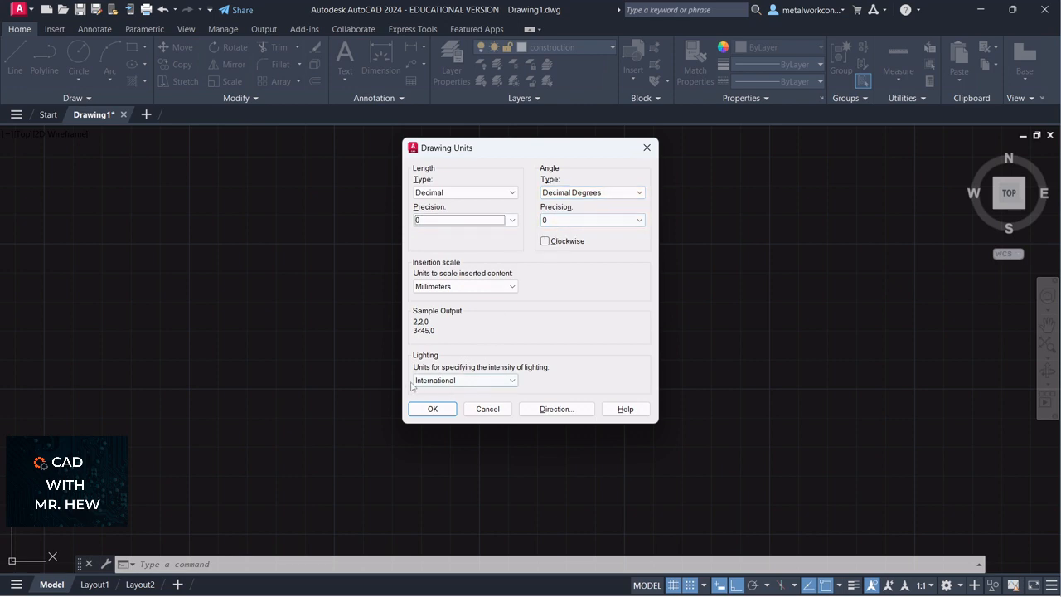
left_click(430, 409)
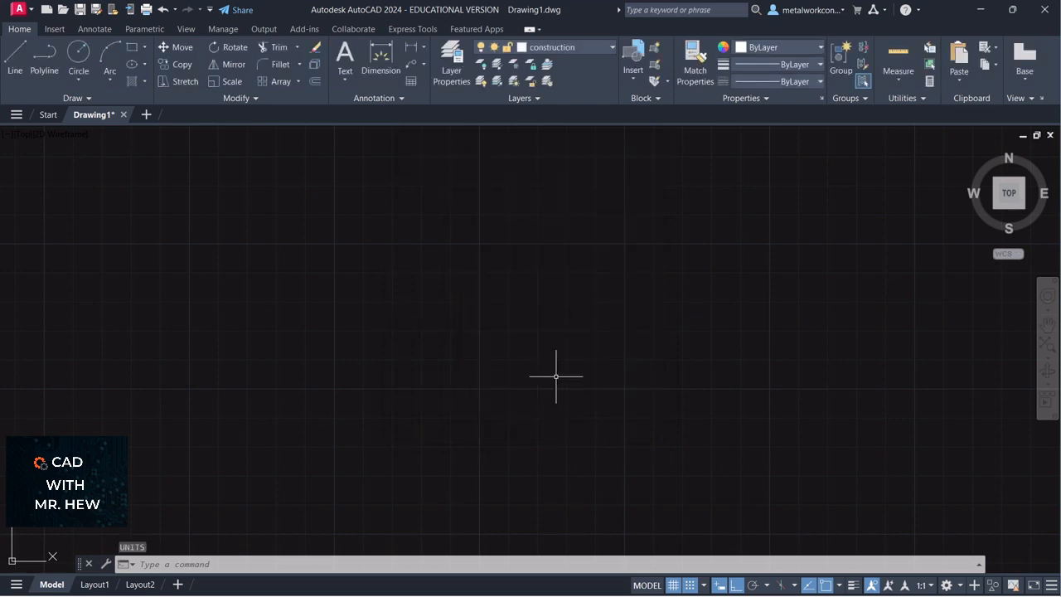
type("GRID")
key("Return")
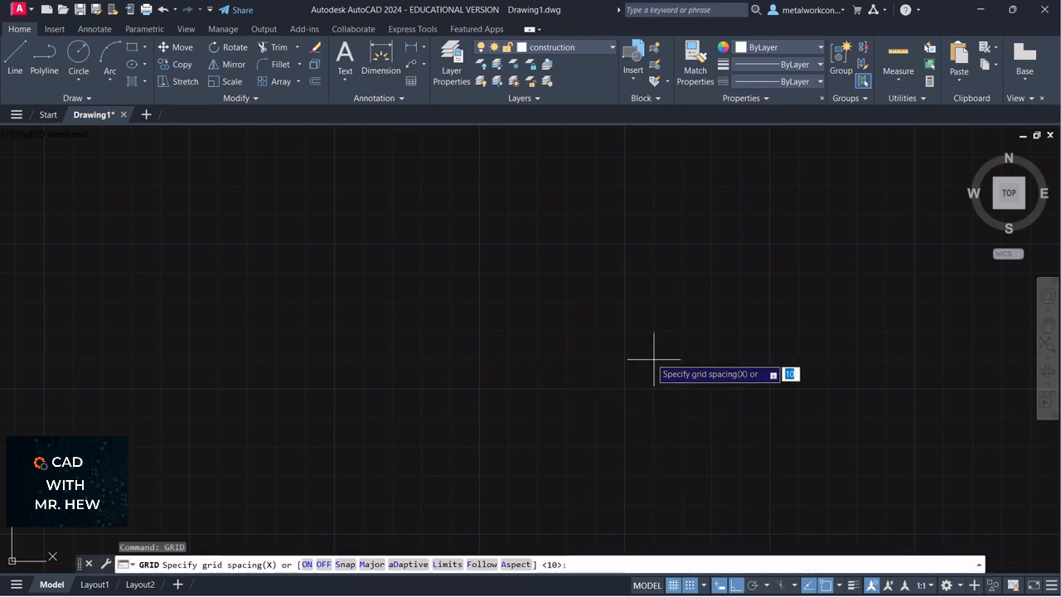
Cancel the grid prompt and accept the default snap spacing with SNAP
key("Escape")
type("s")
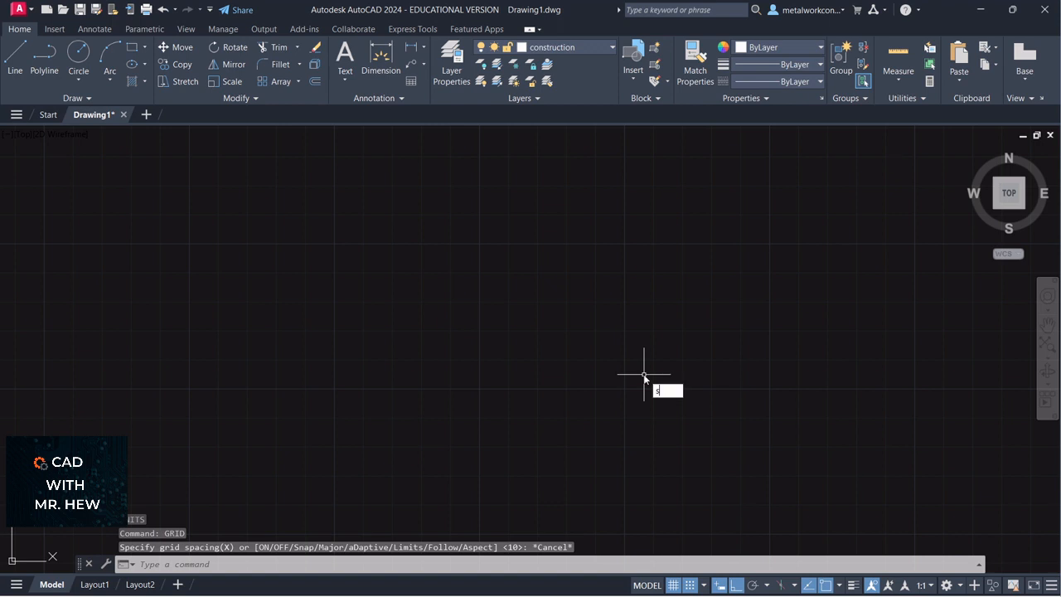
type("nap")
key("Return")
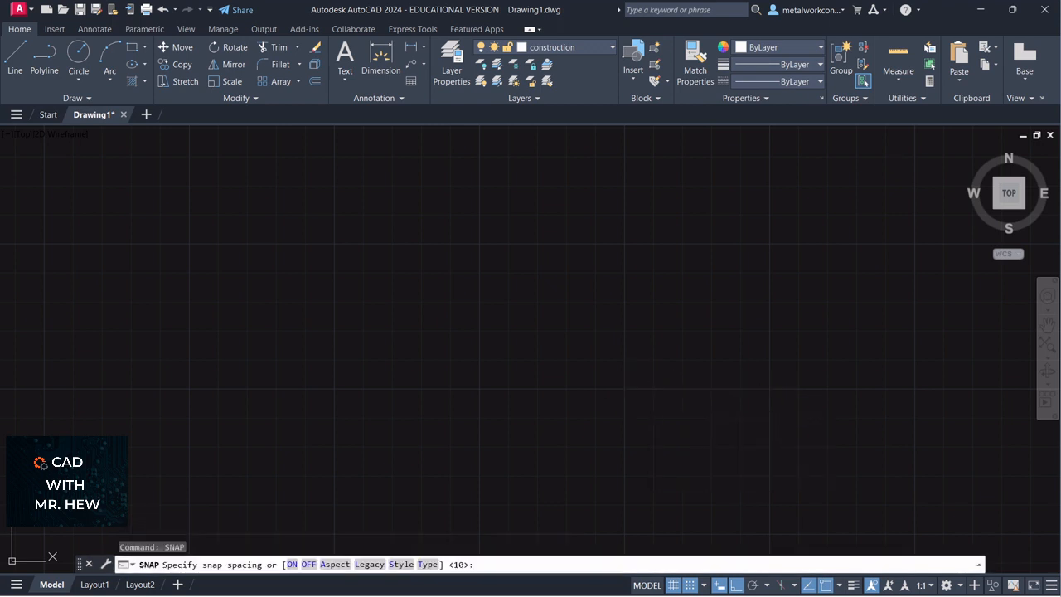
key("Return")
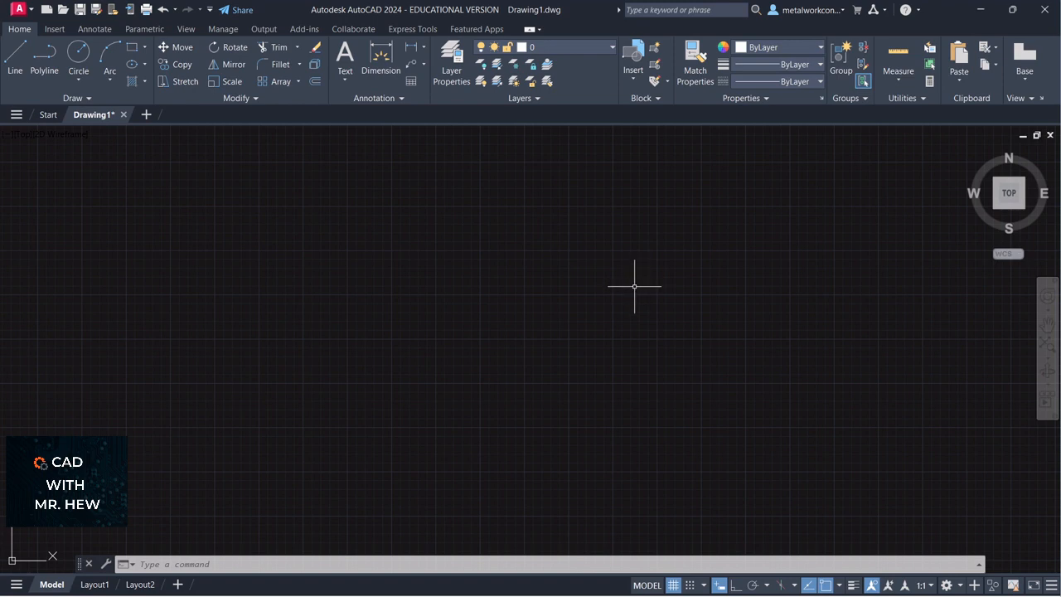
Create new layers named construction and text in the Layer Properties Manager
left_click(447, 66)
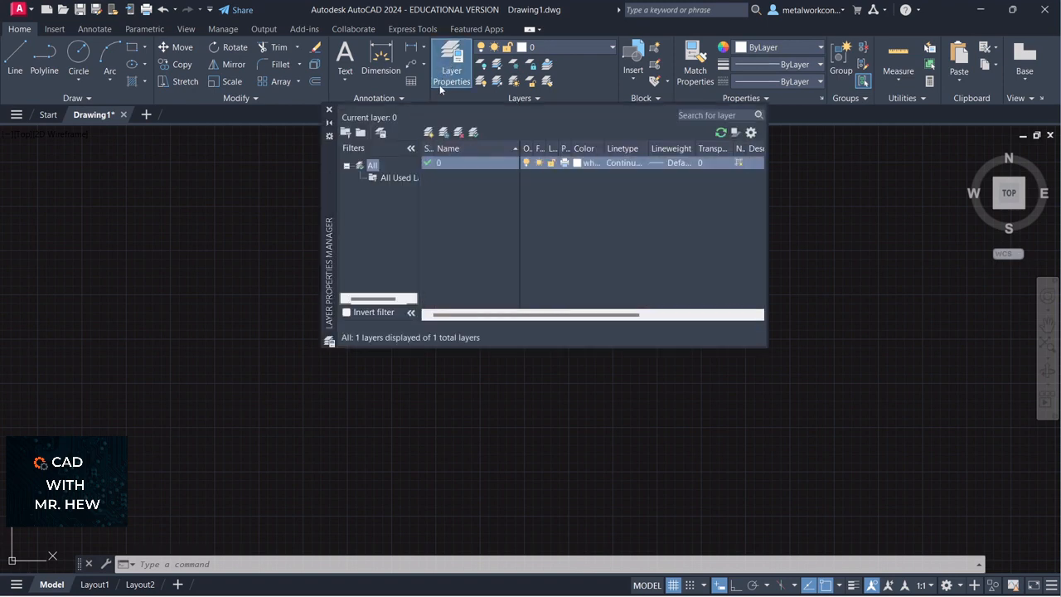
left_click(430, 134)
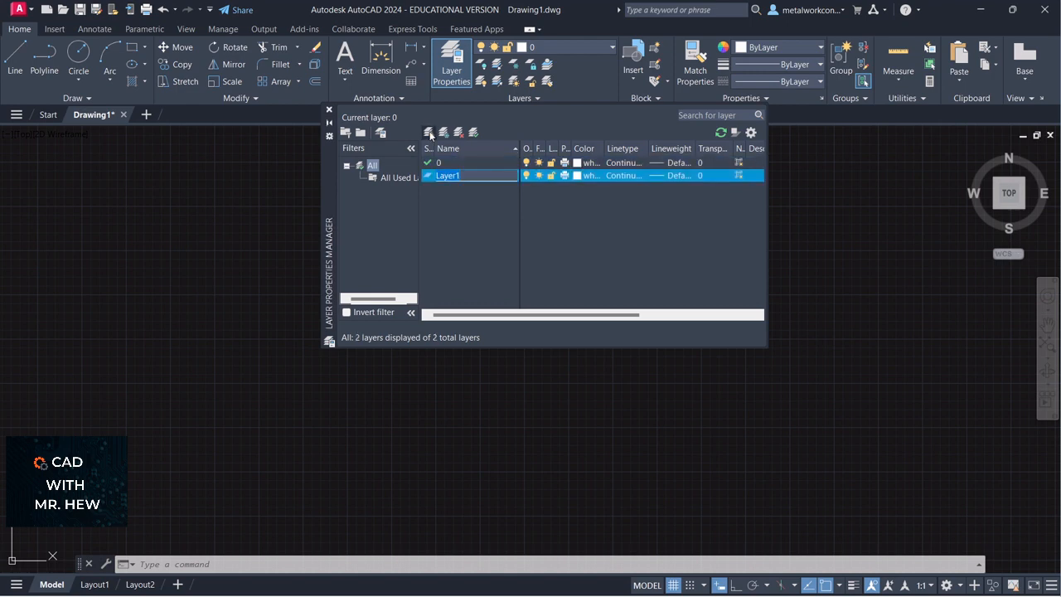
type("construction")
left_click(428, 131)
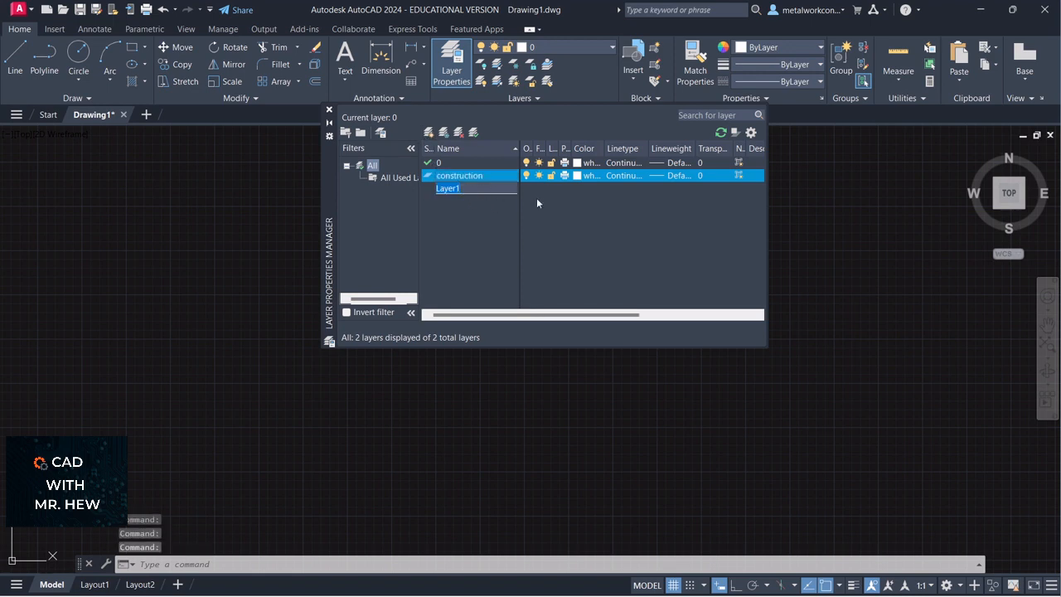
type("text")
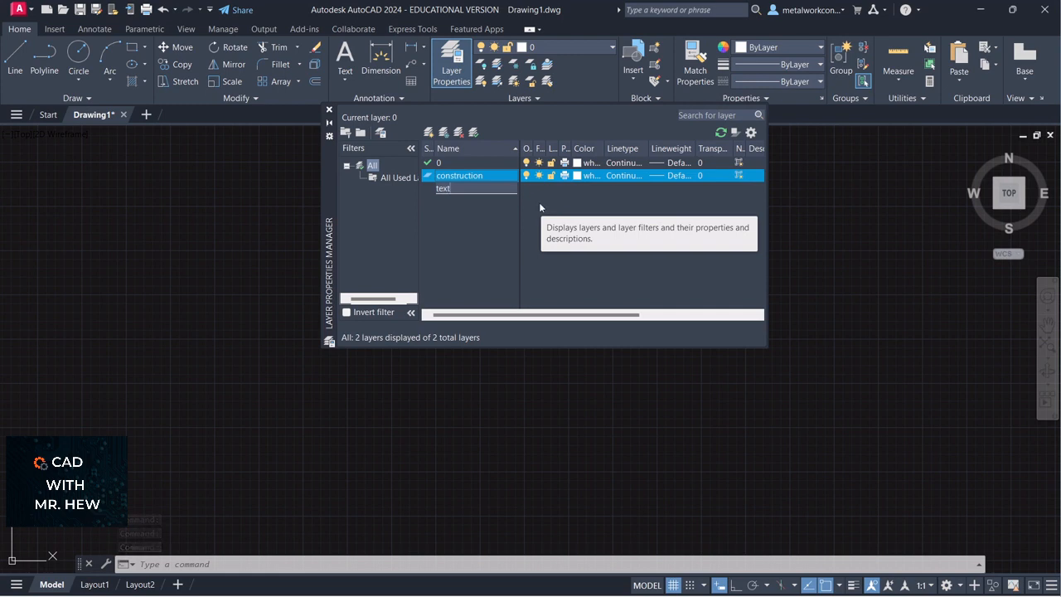
key("Return")
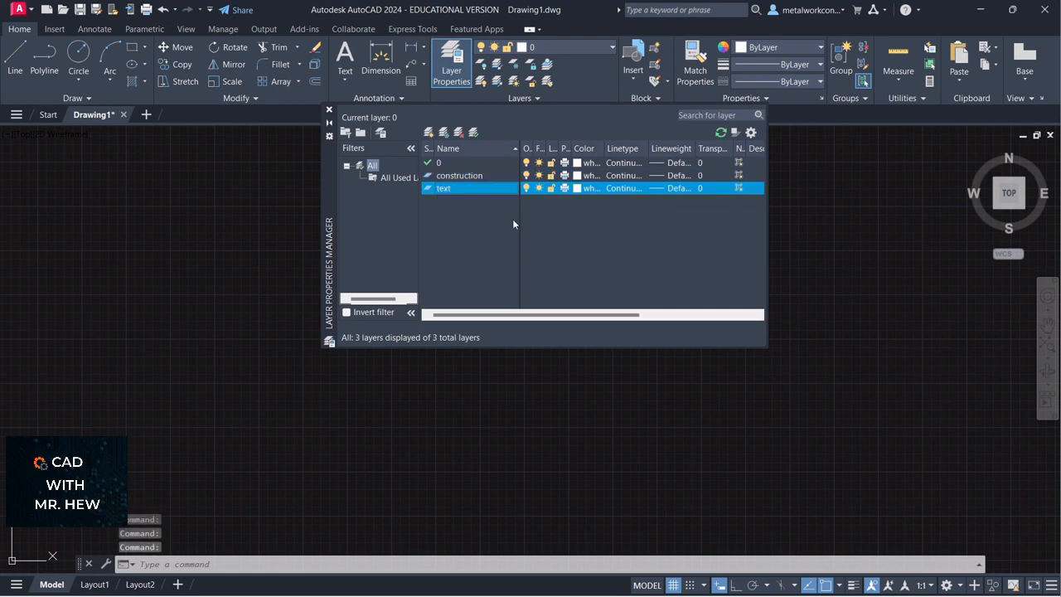
Add an outline layer and set its lineweight to 0.30 mm
left_click(429, 132)
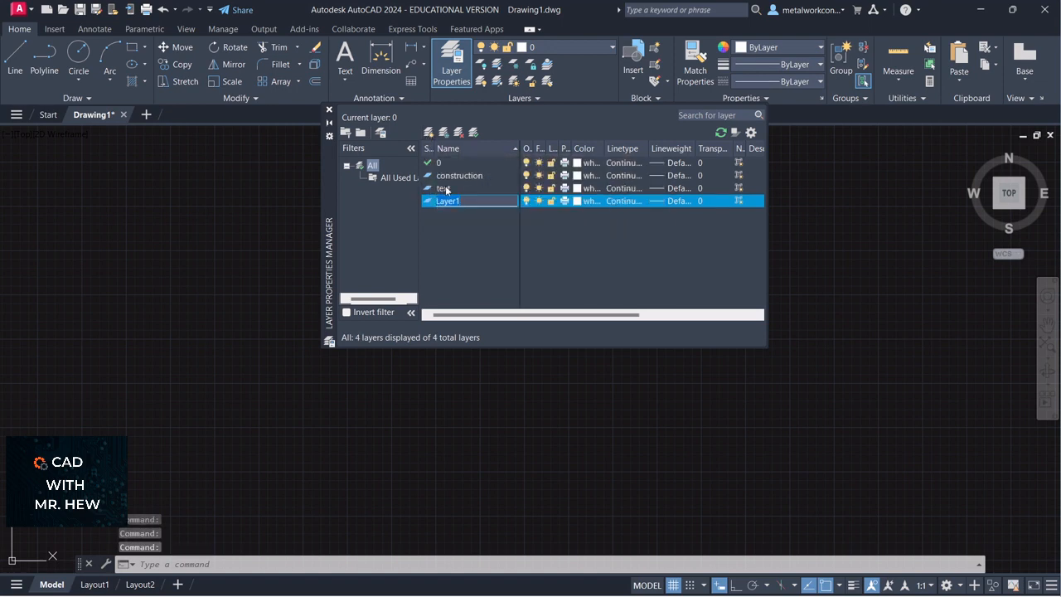
type("outline")
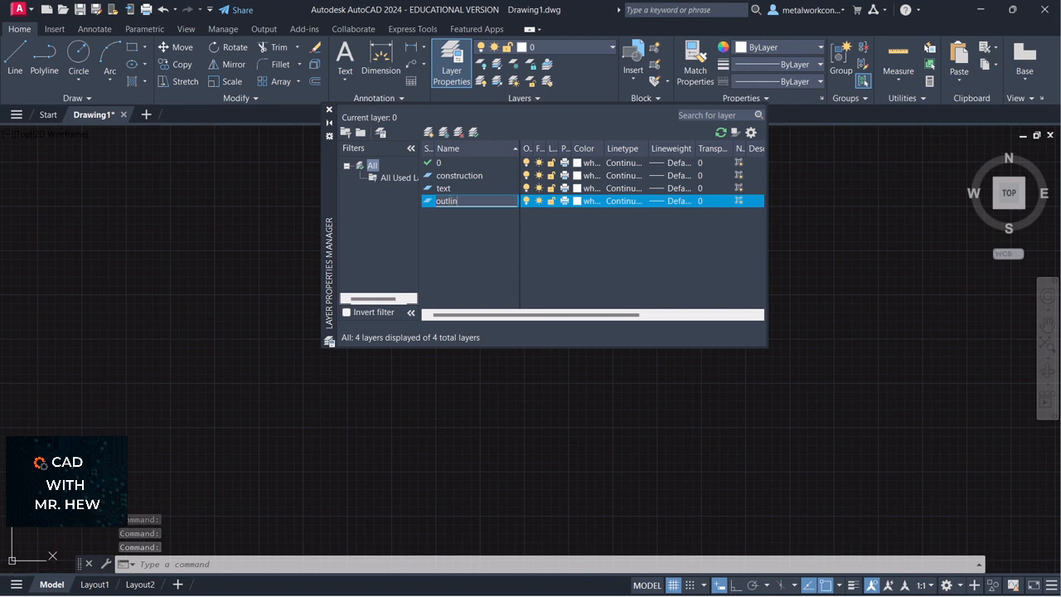
left_click(670, 201)
scroll(553, 244, "down", 1)
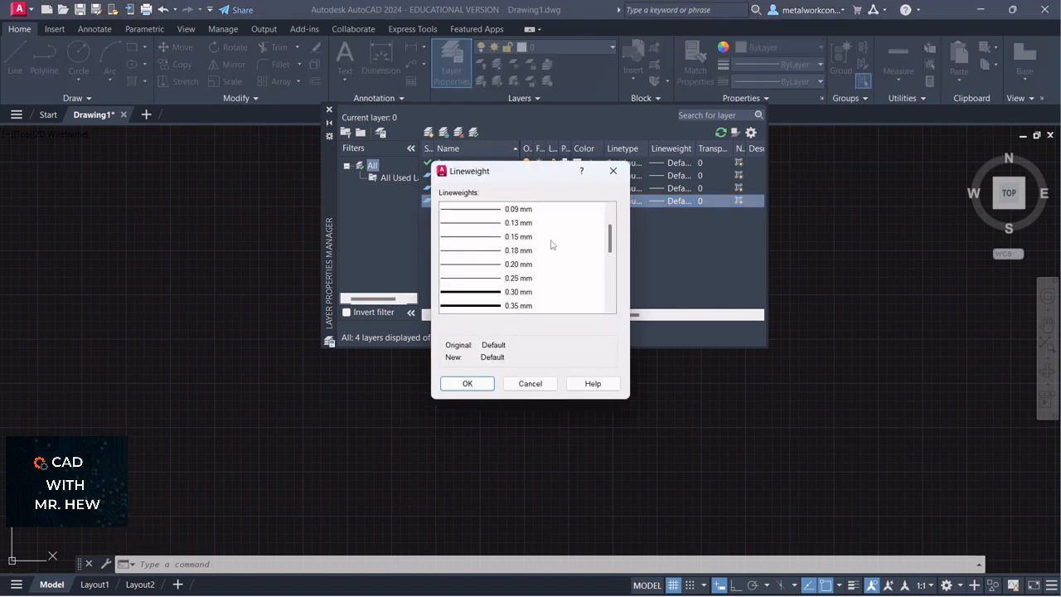
left_click(481, 292)
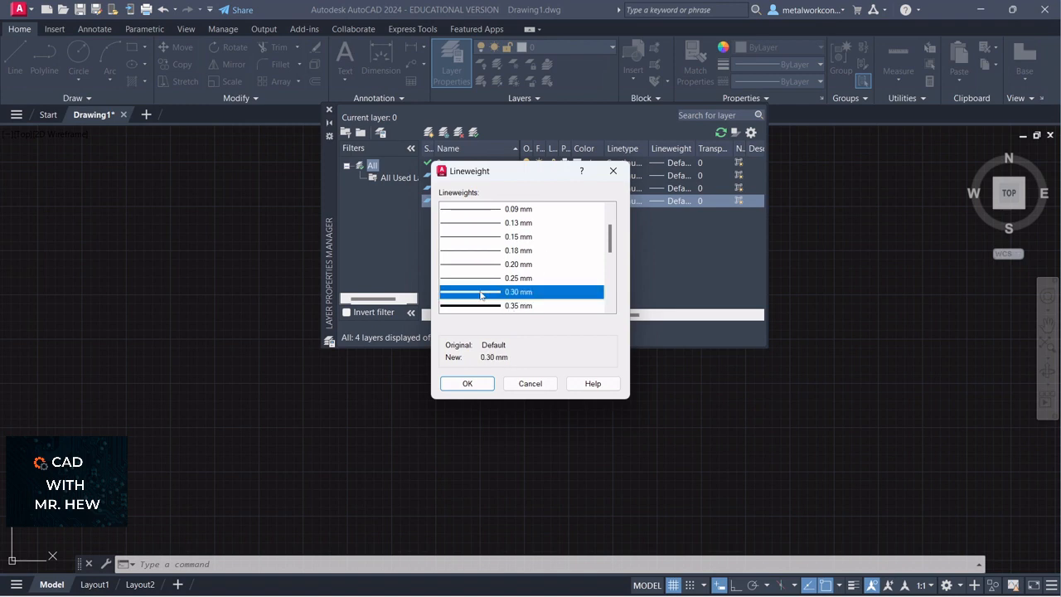
left_click(480, 386)
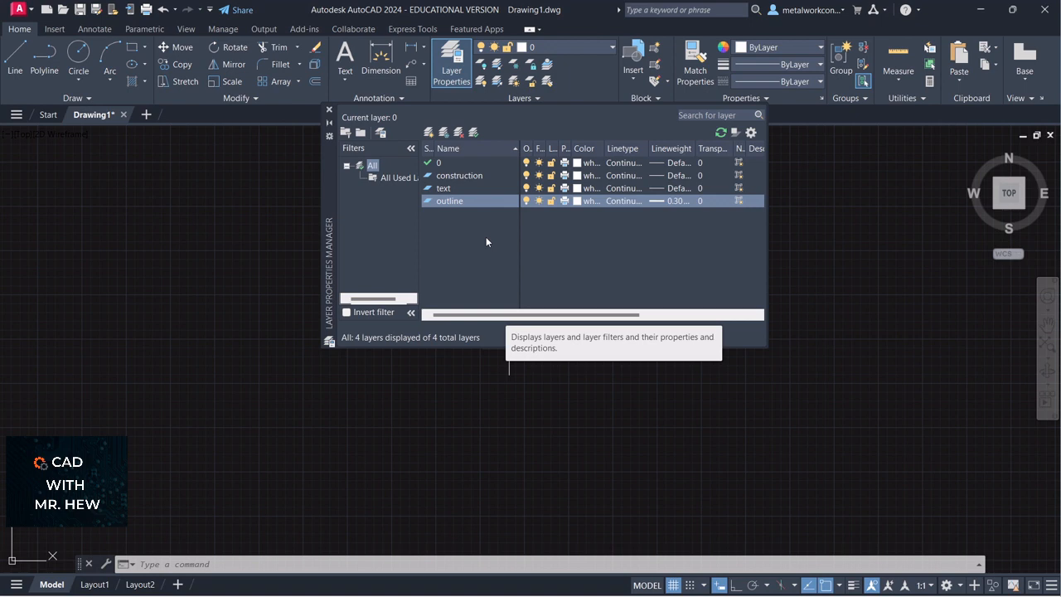
Create a layer named hidden and give it the HIDDEN linetype loaded from acadiso.lin
left_click(429, 133)
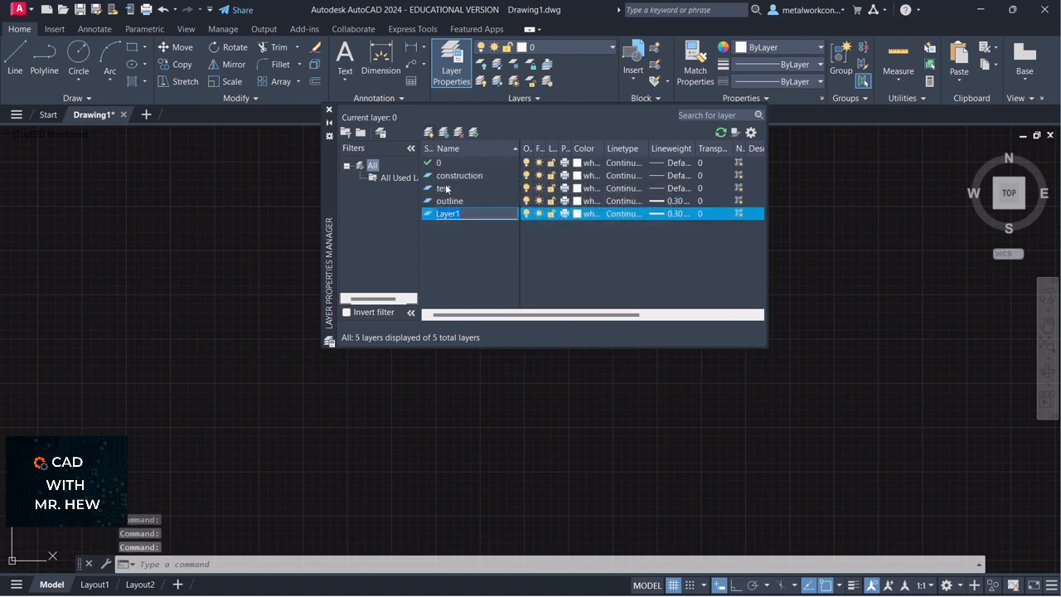
type("hidden")
key("Return")
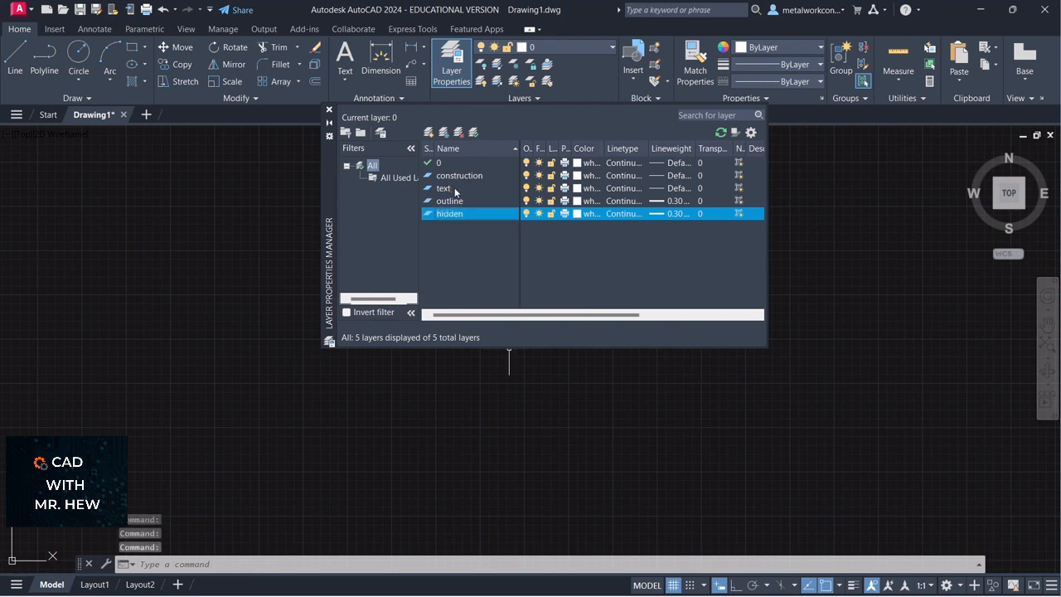
left_click(632, 217)
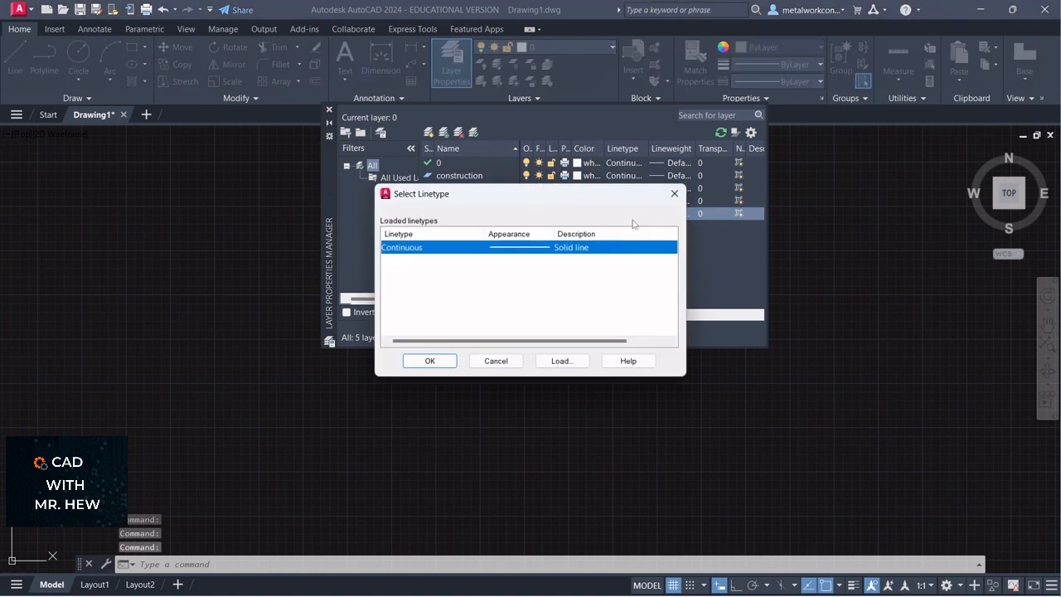
left_click(563, 360)
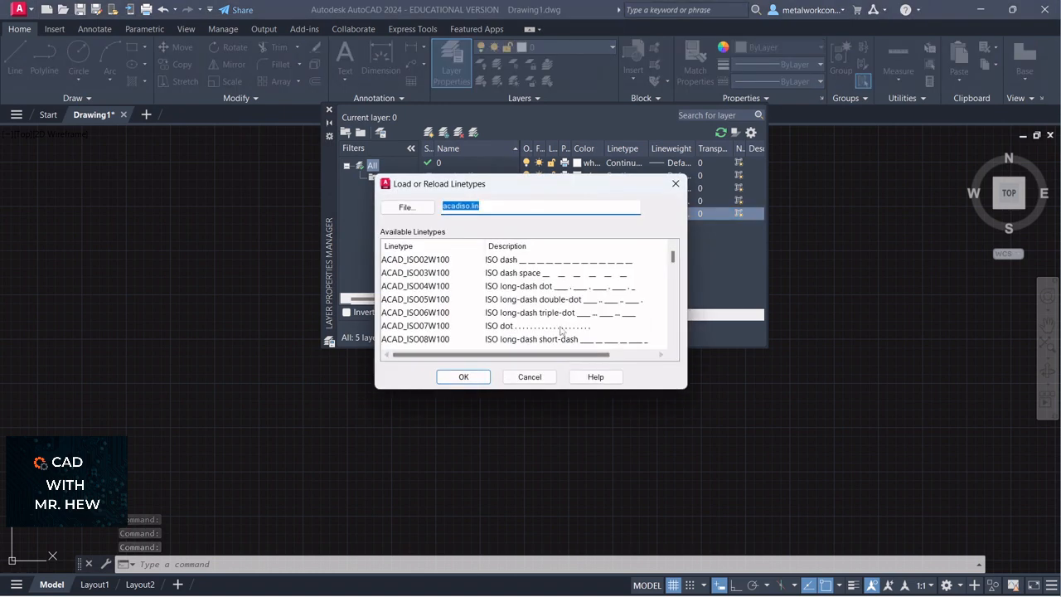
scroll(559, 327, "down", 12)
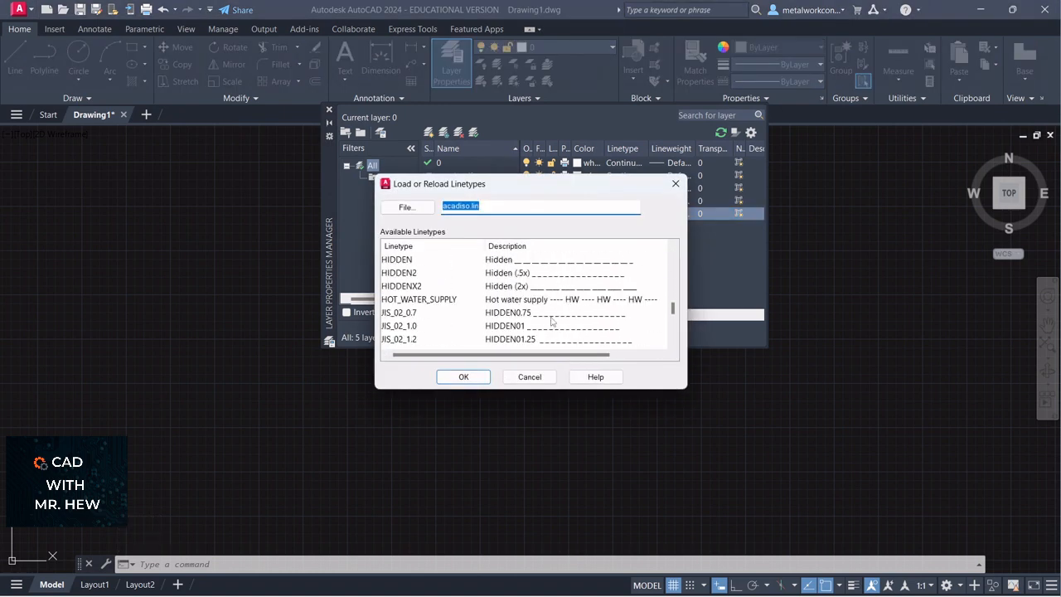
left_click(508, 260)
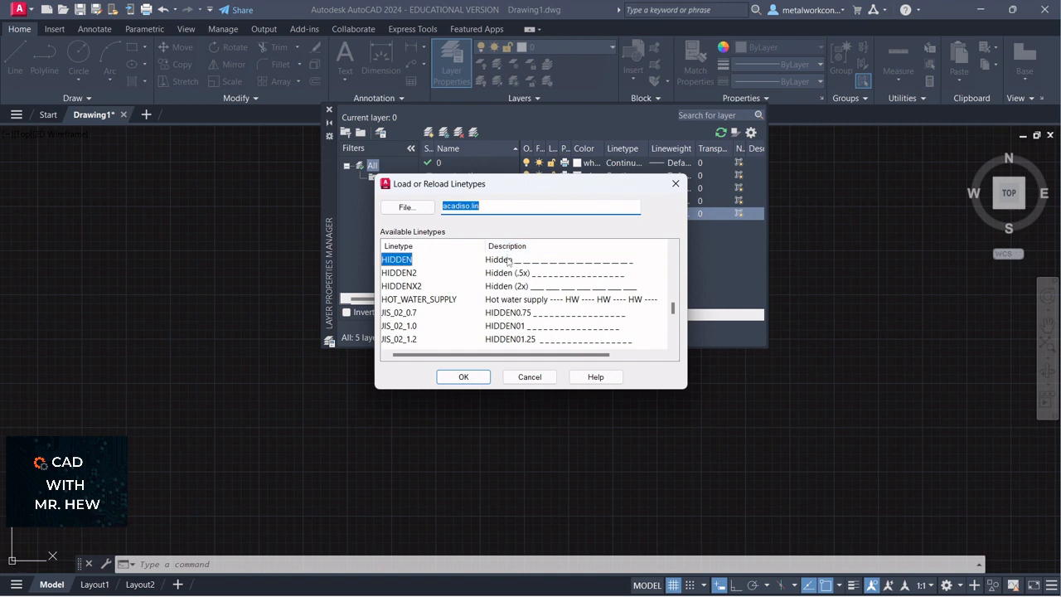
left_click(463, 377)
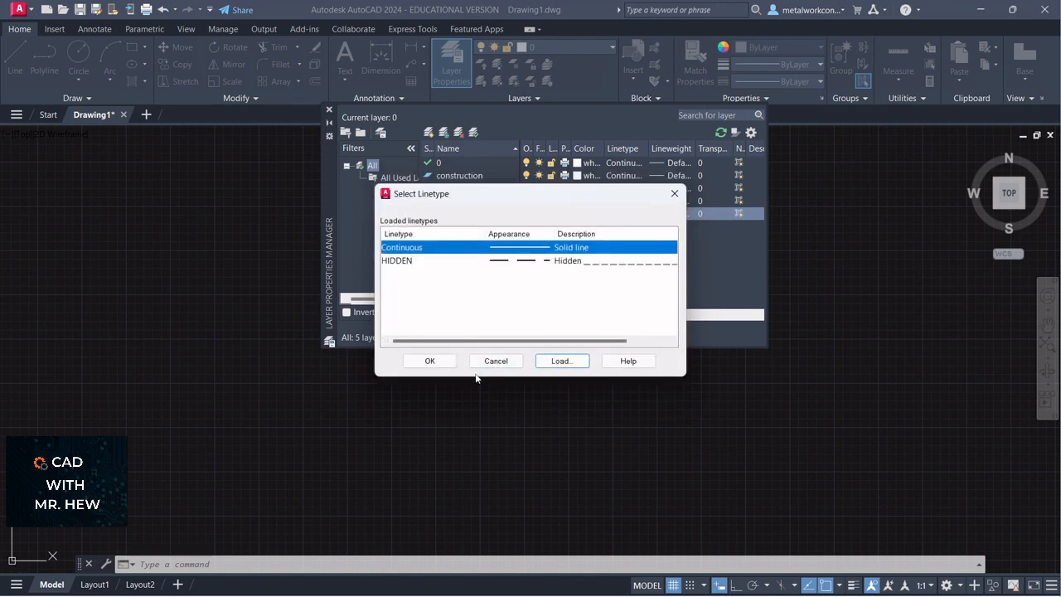
left_click(404, 260)
left_click(430, 361)
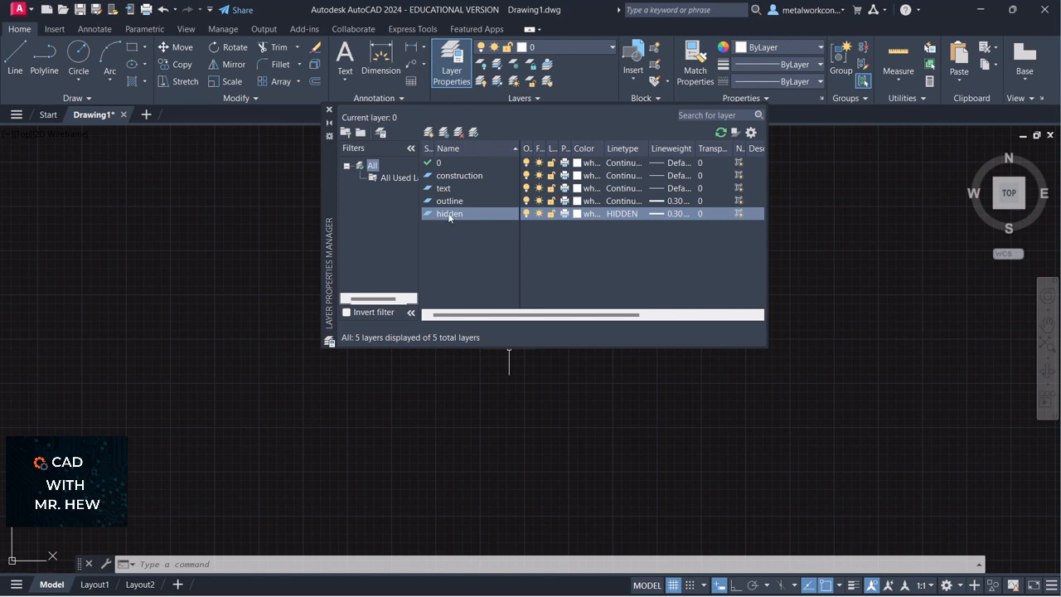
Add a centerline layer and load the CENTER linetype into the drawing
left_click(429, 132)
type("ce")
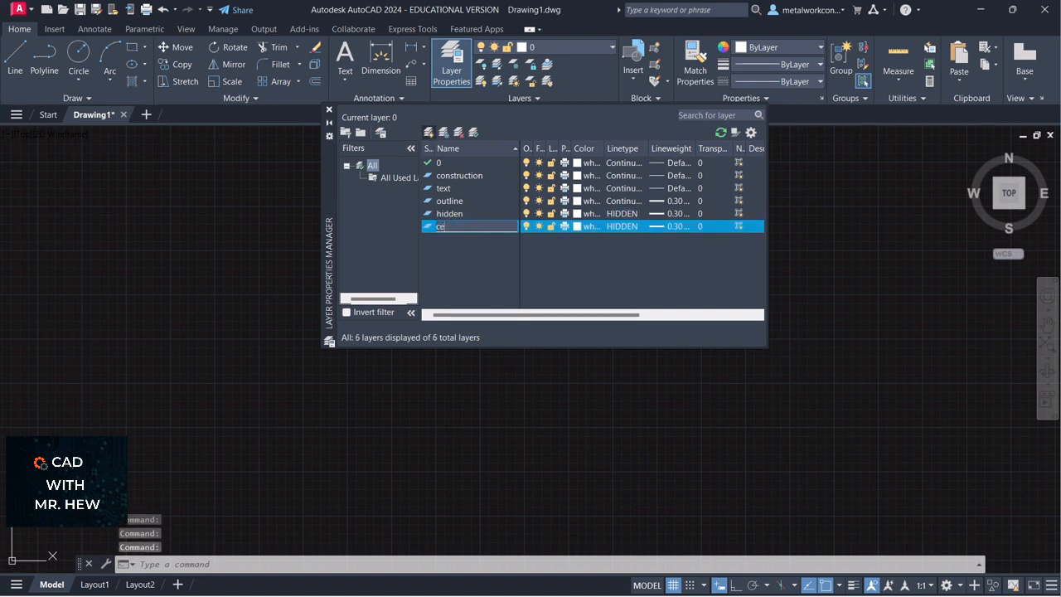
type("nterline")
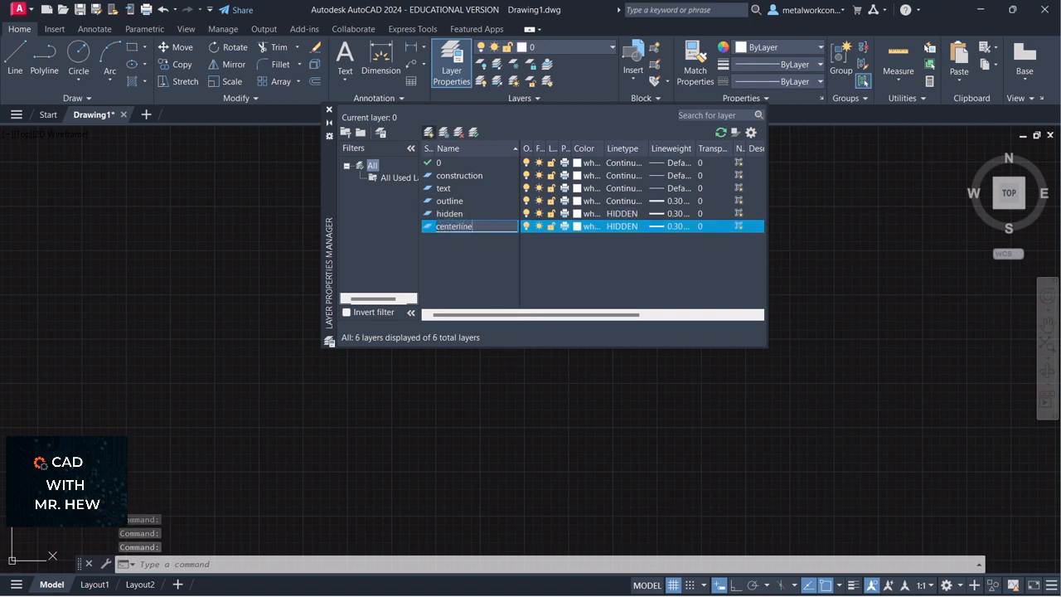
left_click(621, 226)
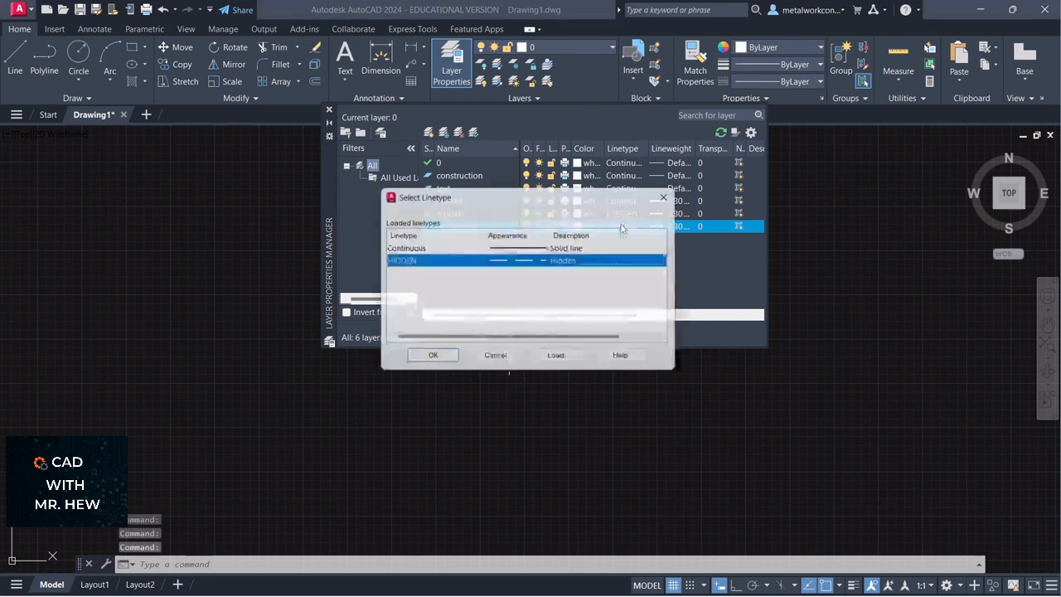
left_click(560, 360)
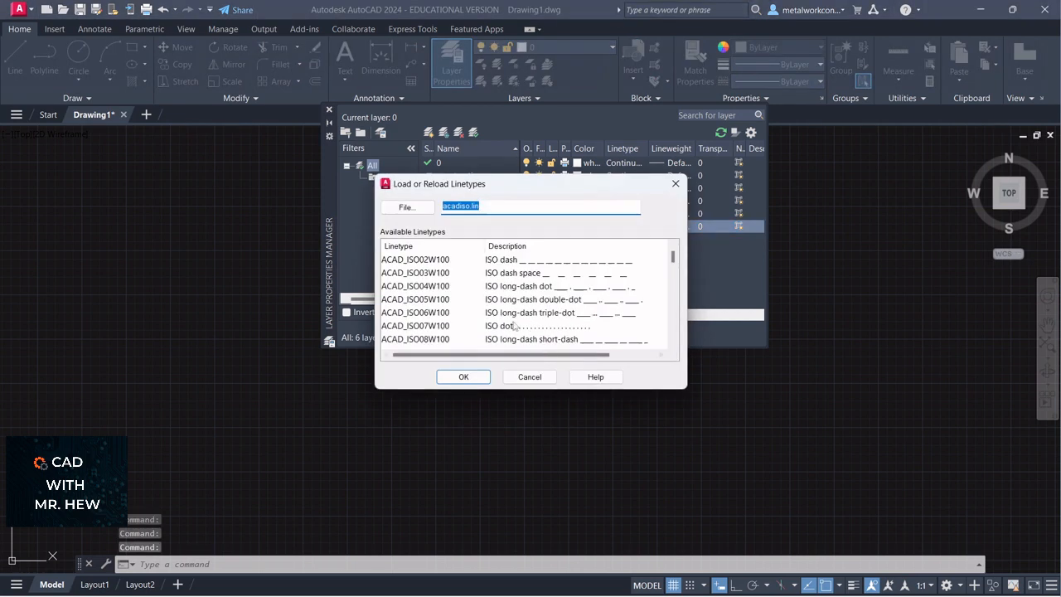
scroll(469, 294, "down", 5)
scroll(468, 295, "down", 2)
scroll(467, 293, "up", 1)
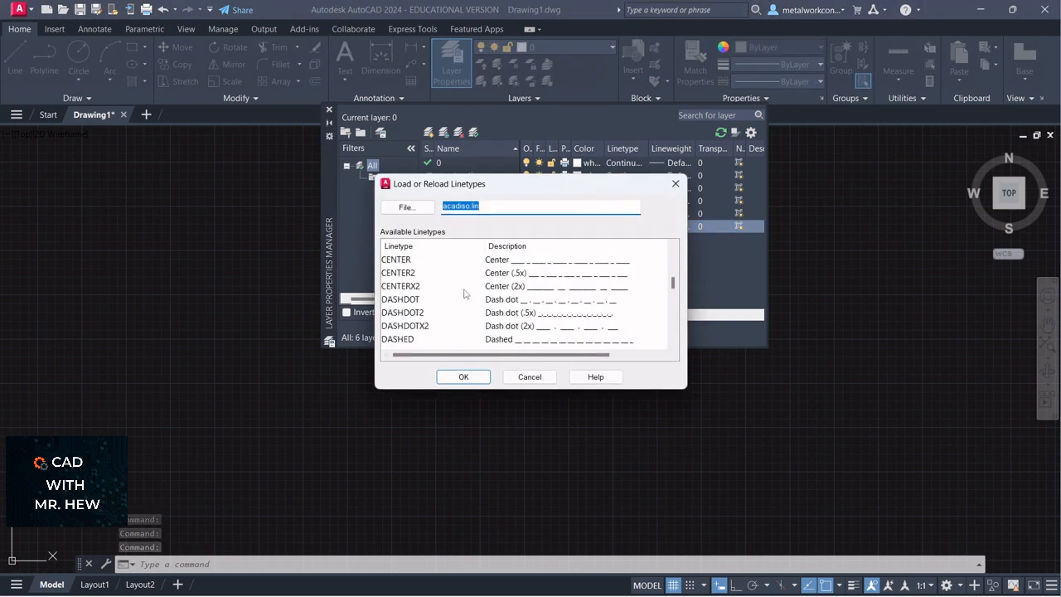
left_click(396, 259)
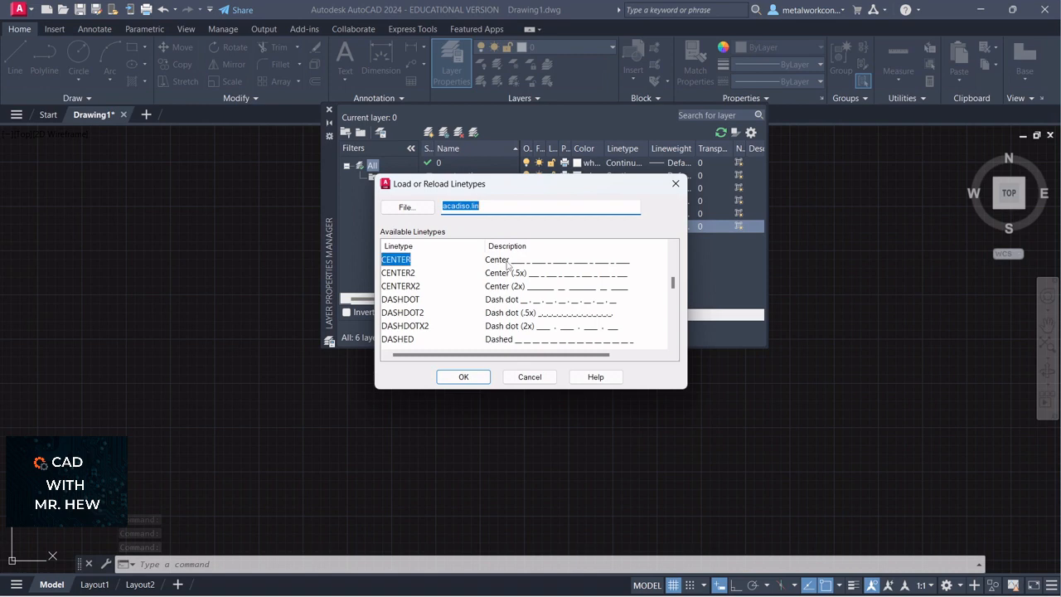
left_click(464, 377)
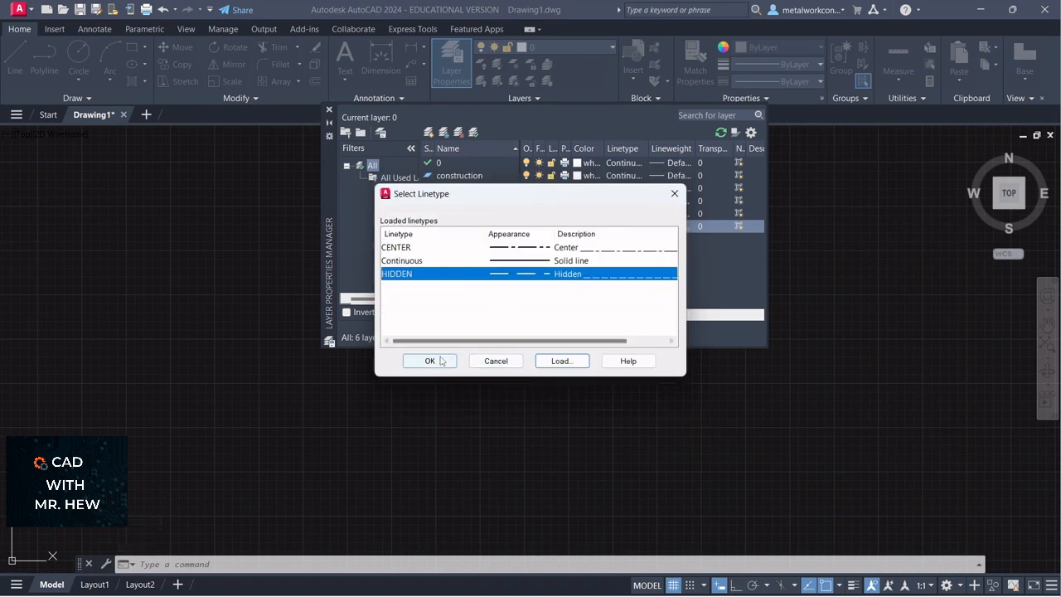
left_click(441, 362)
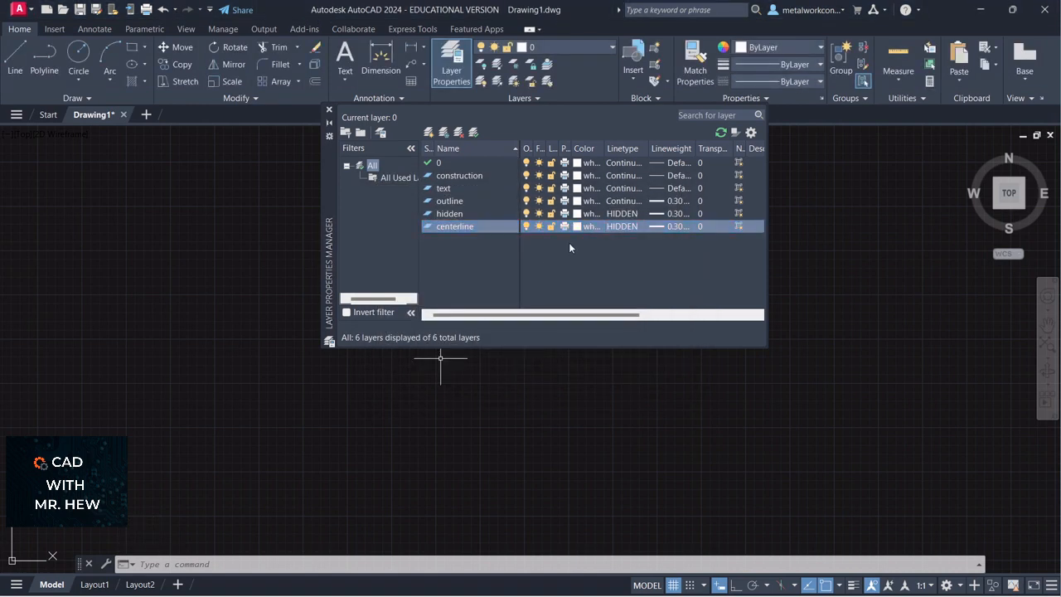
Assign the CENTER linetype to the centerline layer
left_click(630, 226)
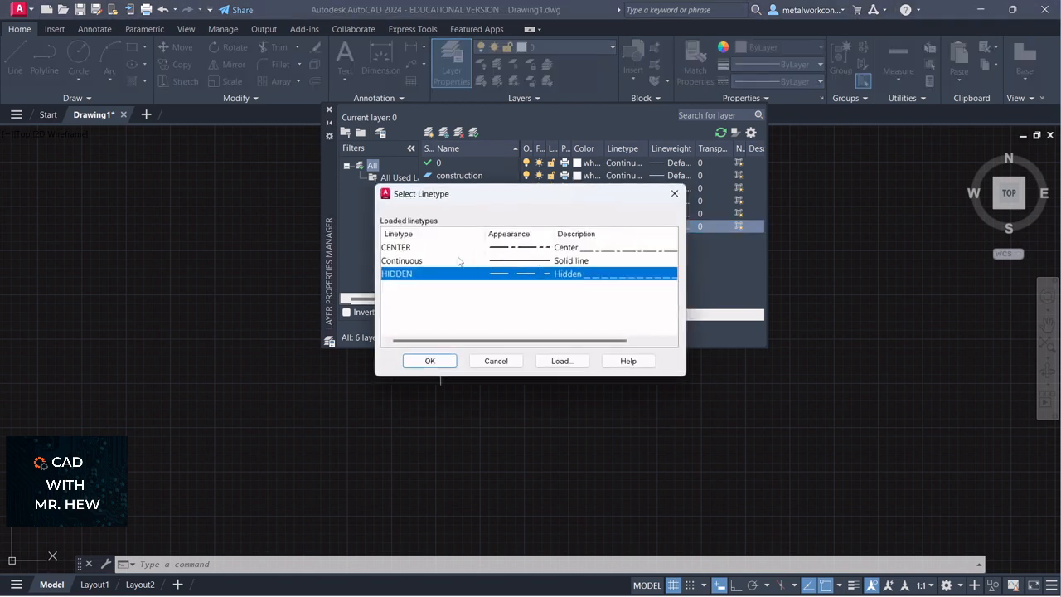
left_click(404, 249)
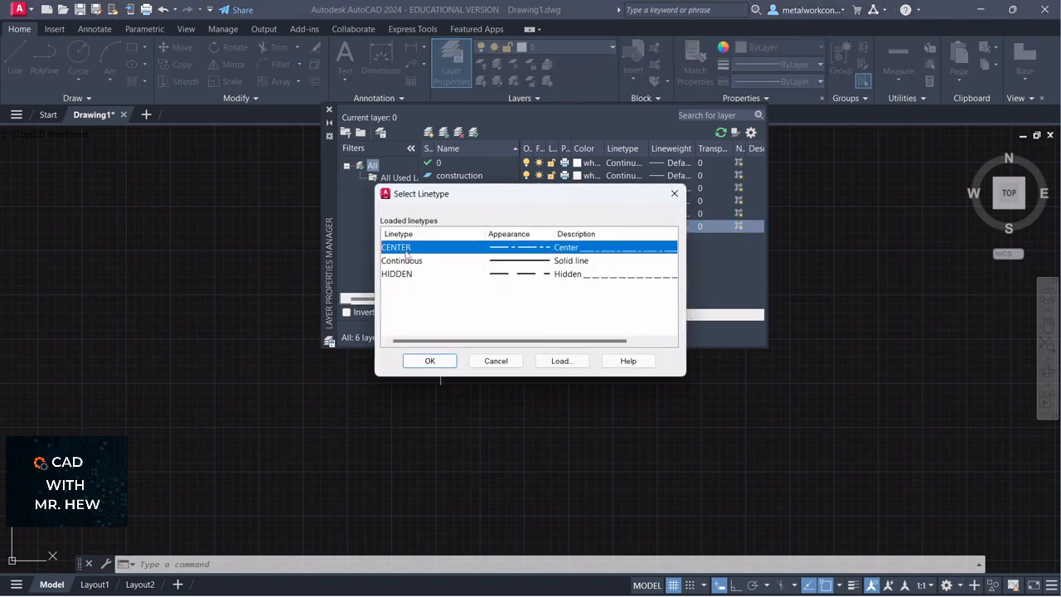
left_click(429, 361)
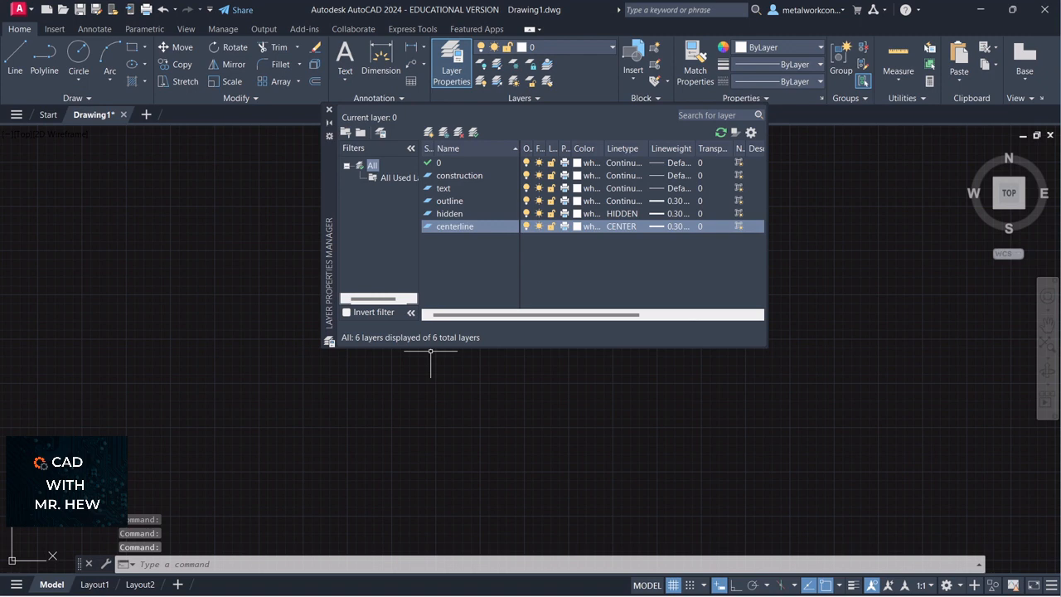